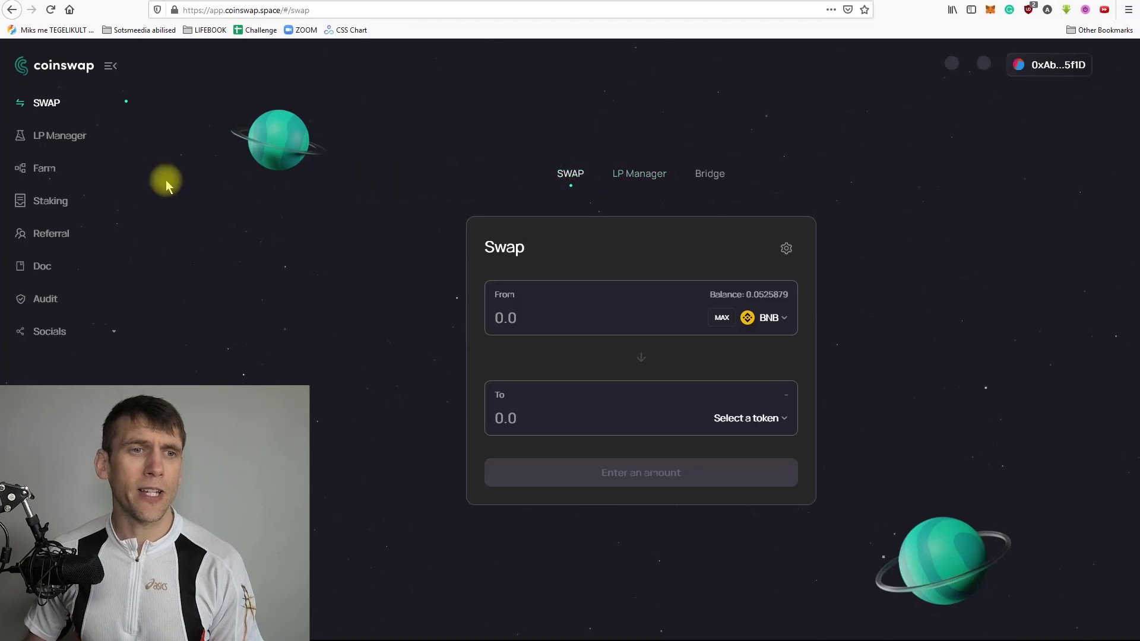
Step: Preview a swap of the maximum available BNB amount into BUSD without executing it
{"action": "left_click", "coordinate": [644, 178]}
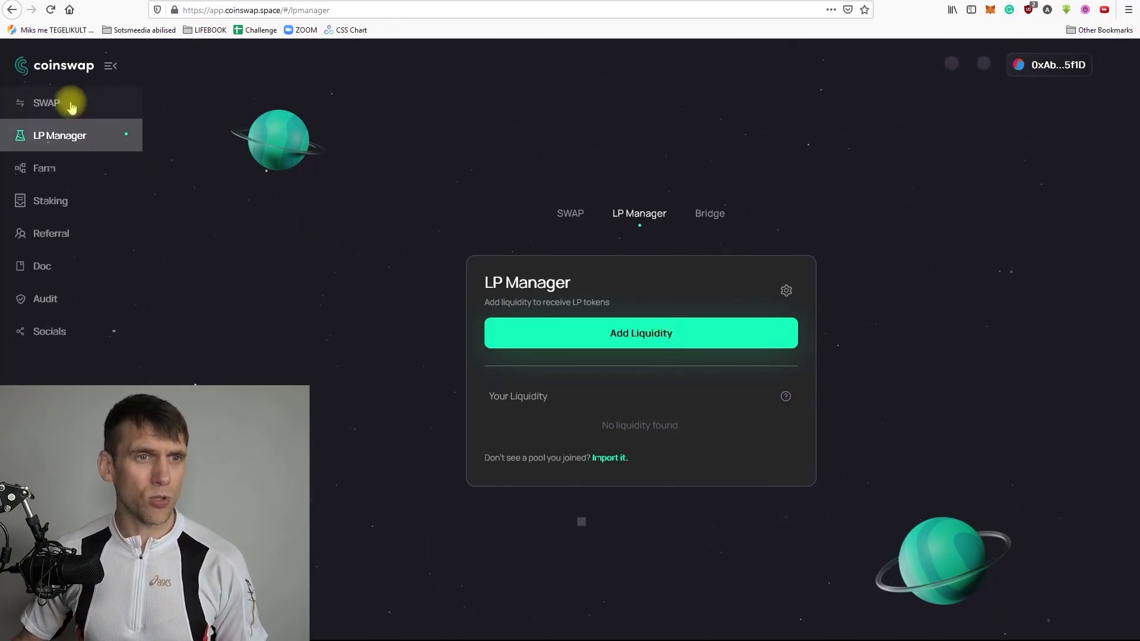
{"action": "left_click", "coordinate": [48, 104]}
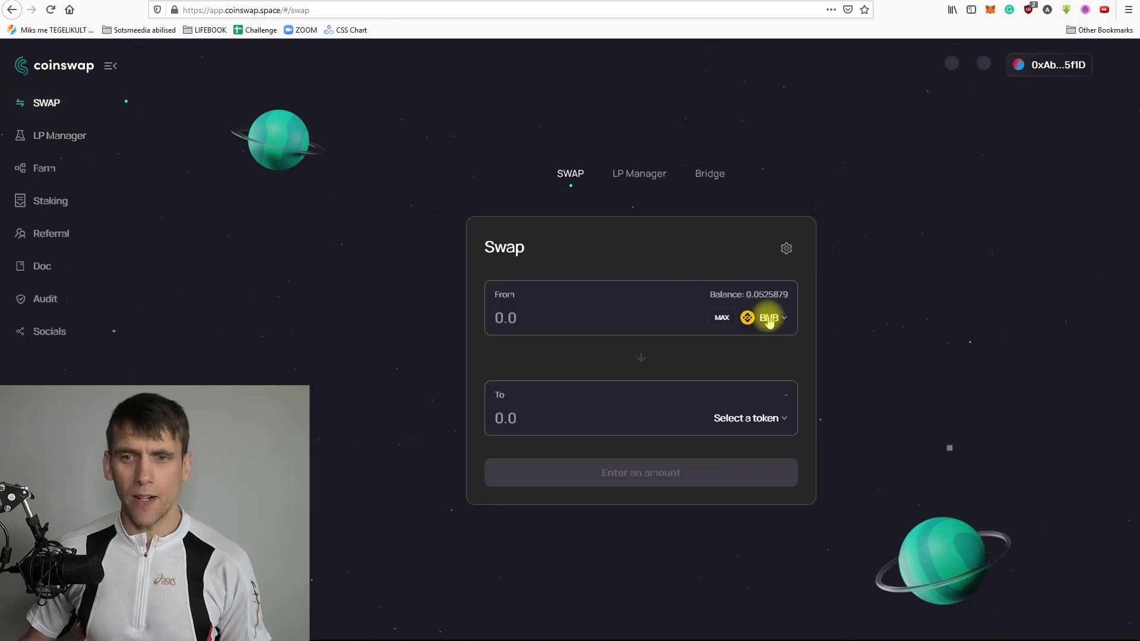
{"action": "left_click", "coordinate": [781, 417]}
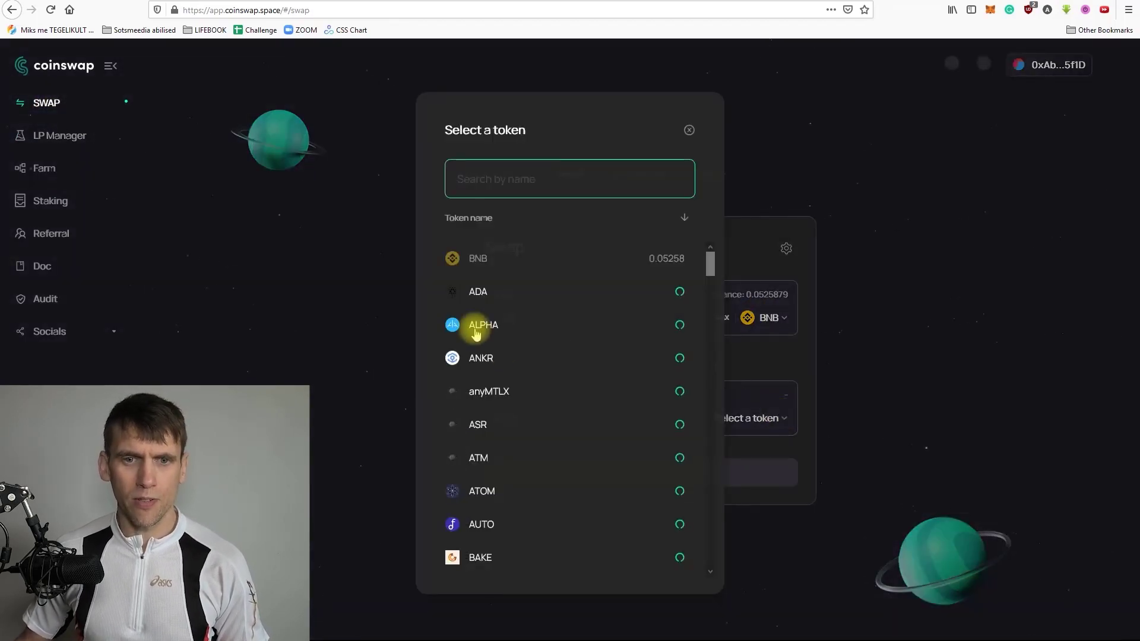
{"action": "left_click", "coordinate": [475, 293]}
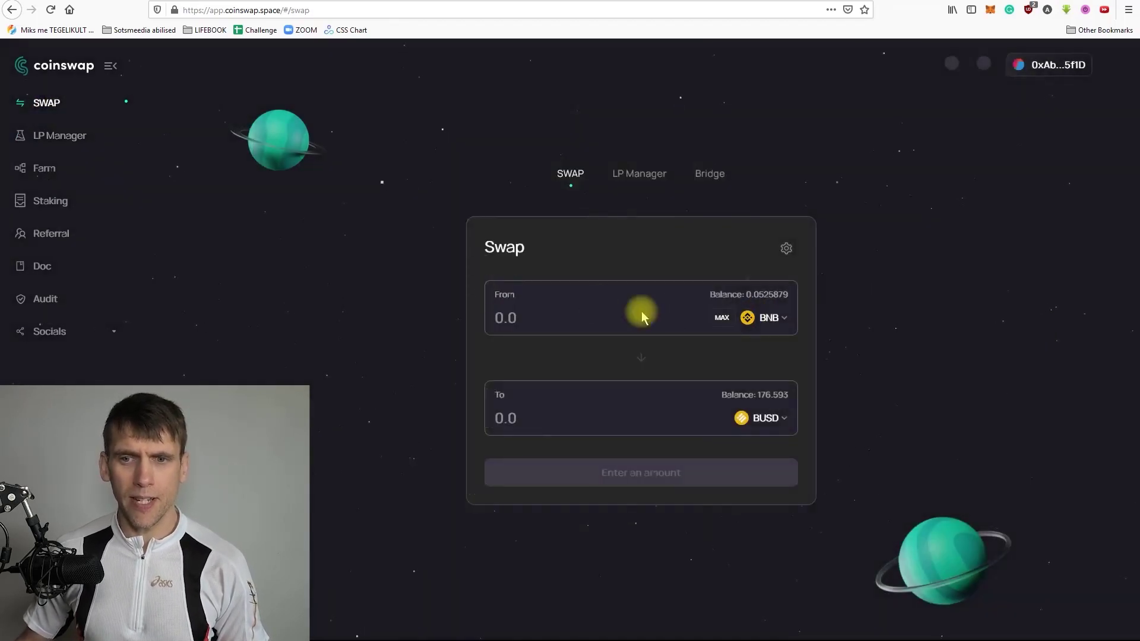
{"action": "left_click", "coordinate": [722, 318]}
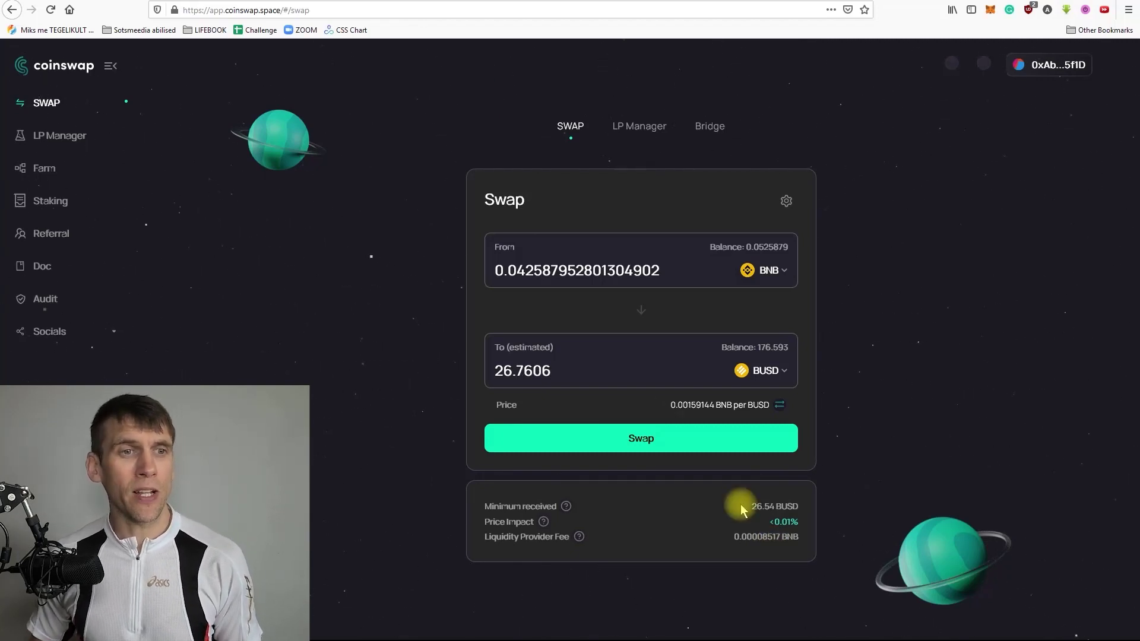
Step: Start adding liquidity in the LP Manager with CSS as the first token and BUSD as the second
{"action": "left_click", "coordinate": [638, 127]}
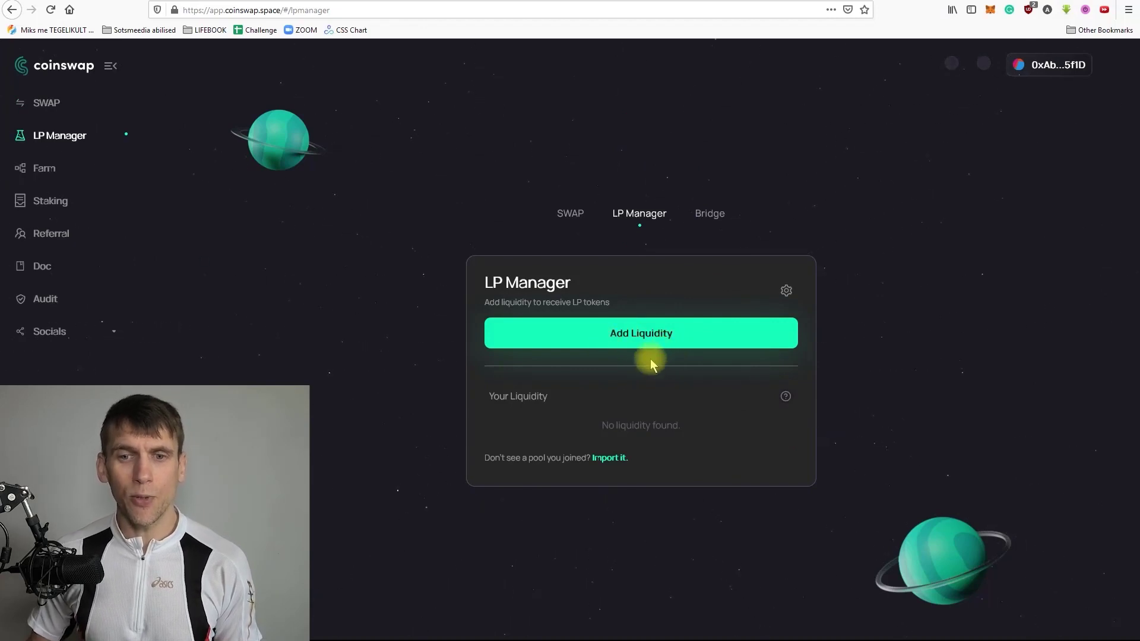
{"action": "left_click", "coordinate": [627, 336]}
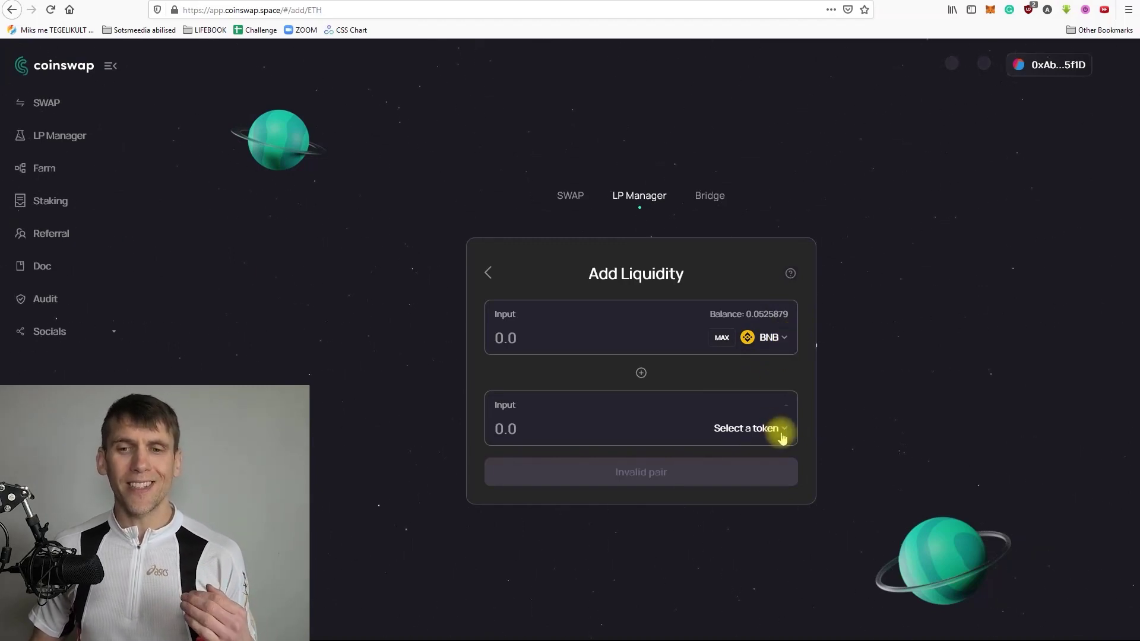
{"action": "left_click", "coordinate": [758, 441]}
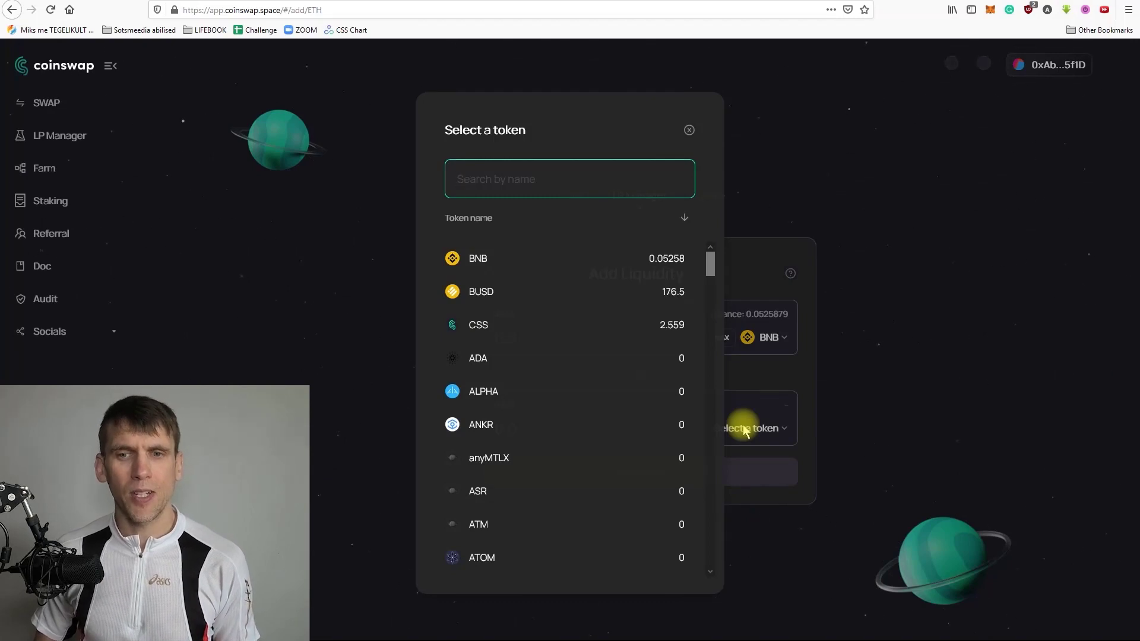
{"action": "left_click", "coordinate": [783, 342]}
{"action": "left_click", "coordinate": [783, 340]}
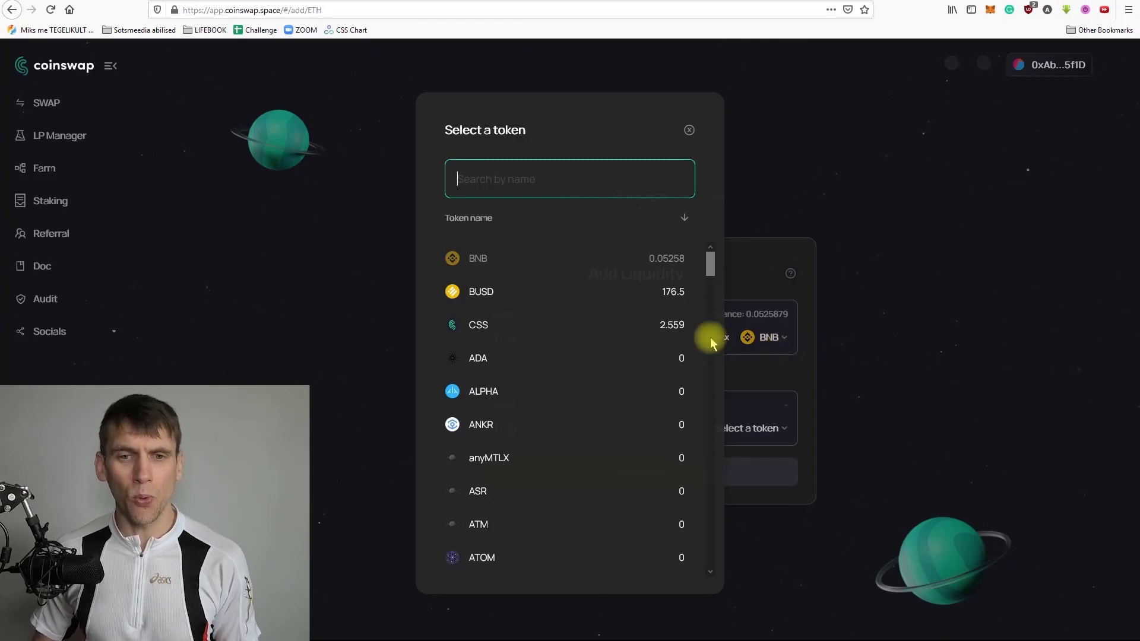
{"action": "left_click", "coordinate": [478, 326]}
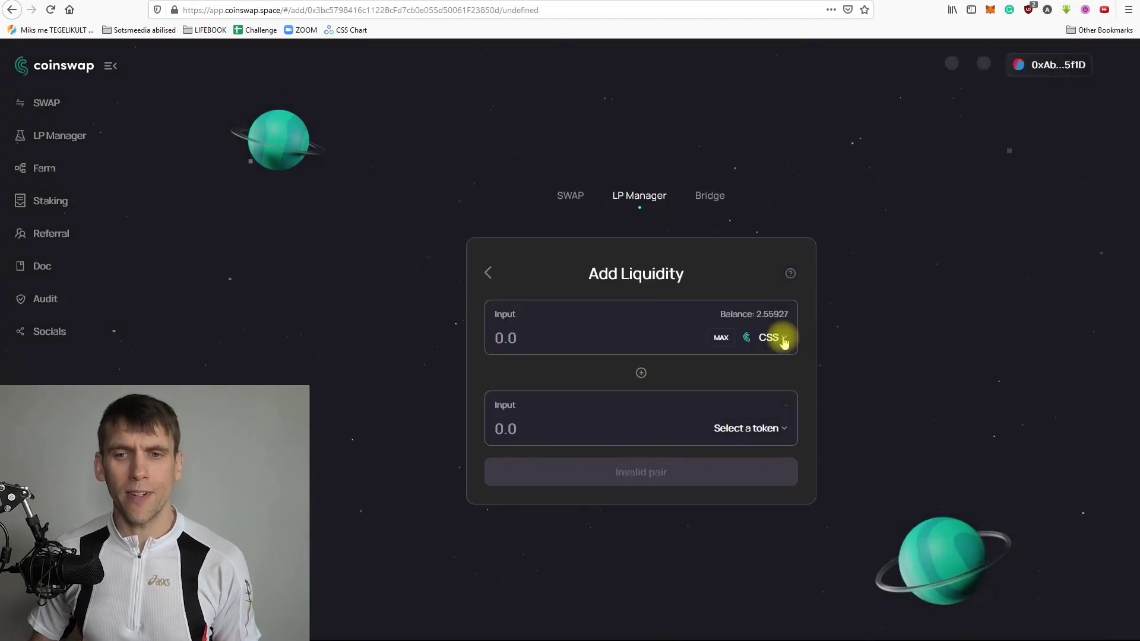
{"action": "left_click", "coordinate": [783, 428]}
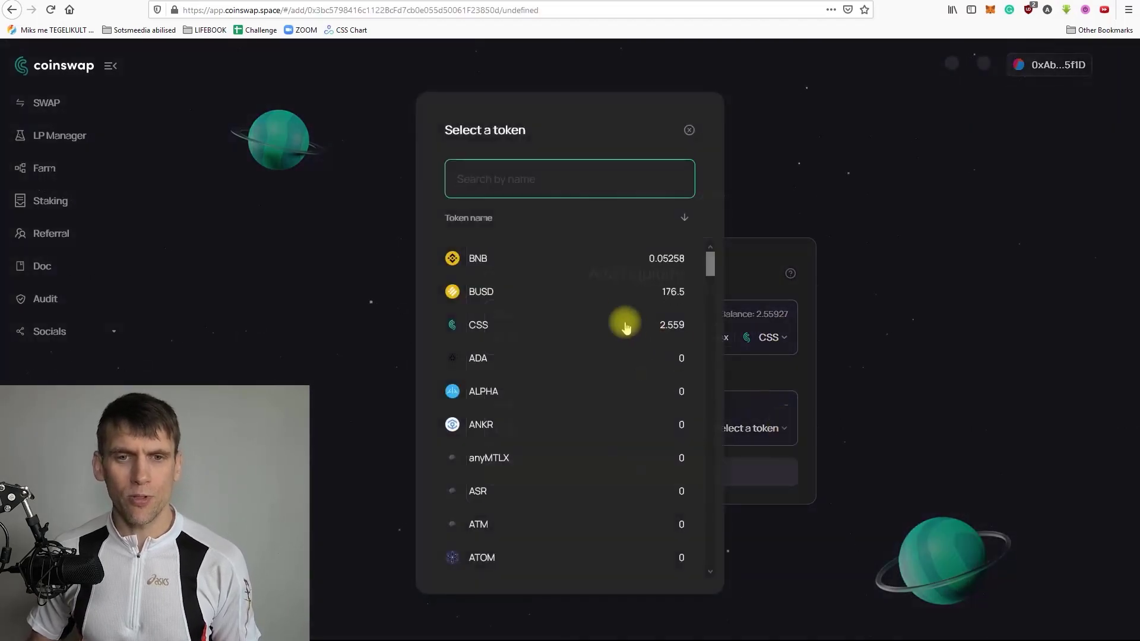
{"action": "left_click", "coordinate": [481, 295]}
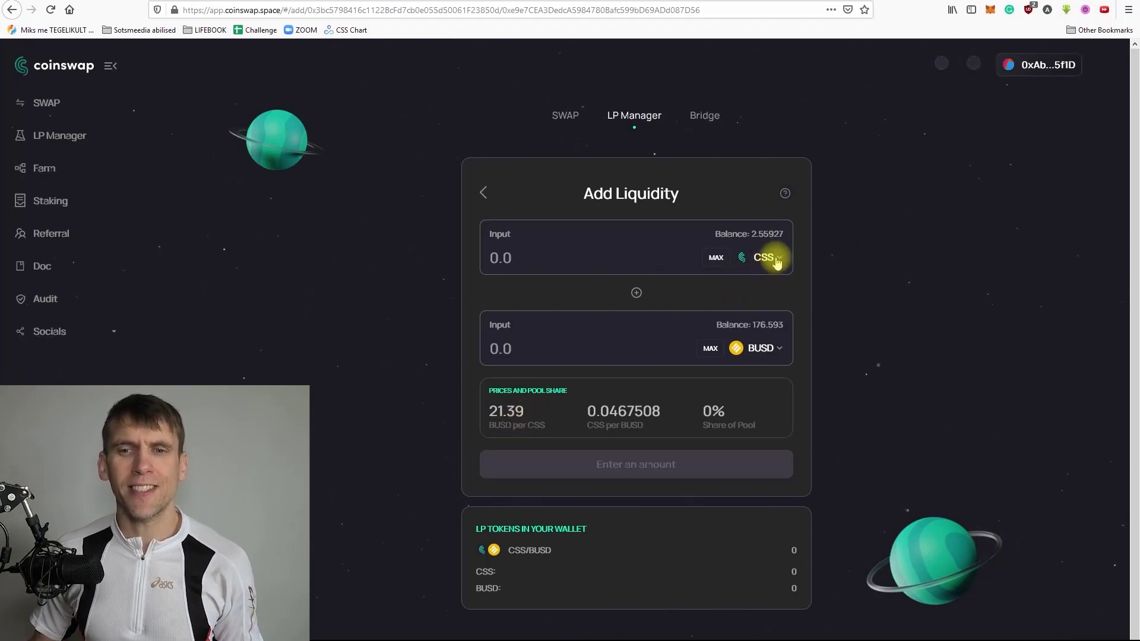
Step: Supply the maximum CSS balance with the matching BUSD amount, confirm the transaction in the wallet, and dismiss the submission notice
{"action": "left_click", "coordinate": [716, 259]}
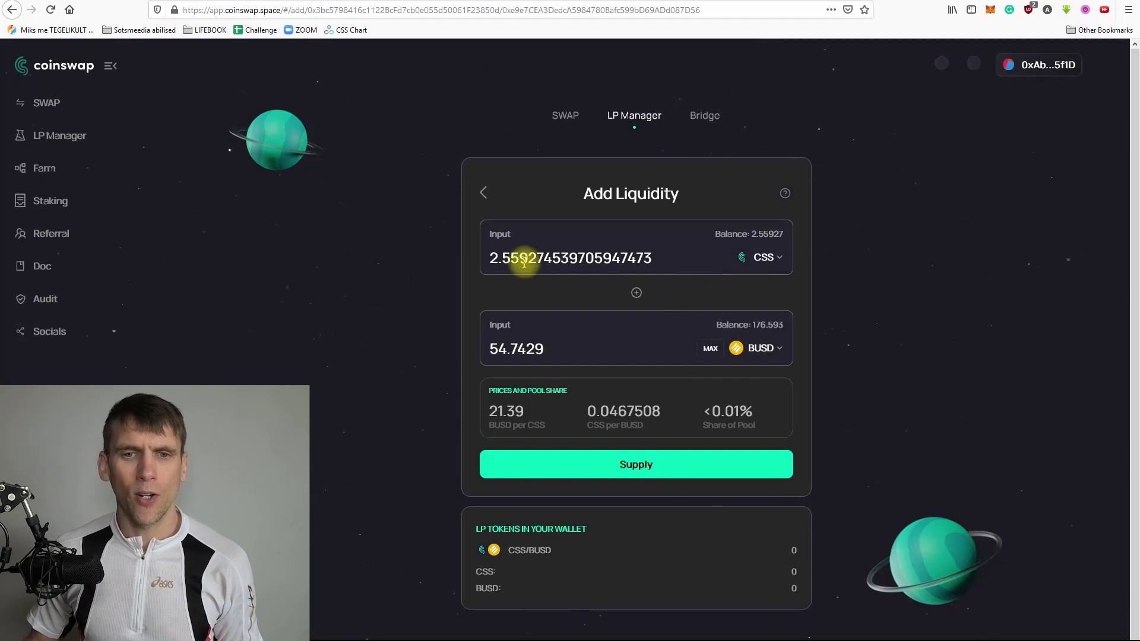
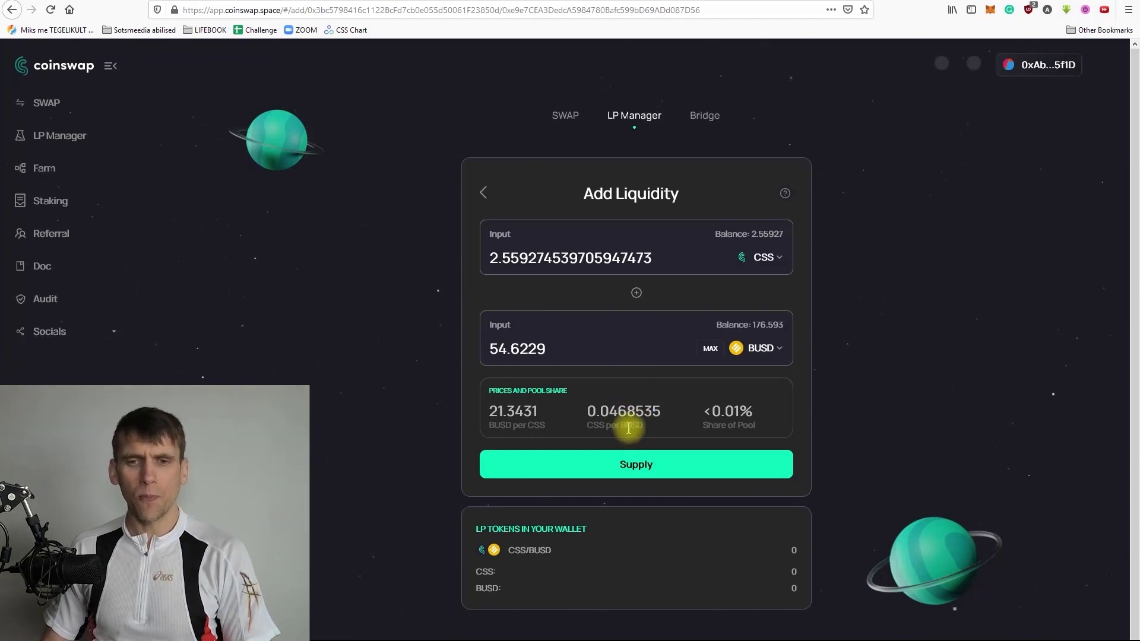
{"action": "left_click", "coordinate": [635, 466]}
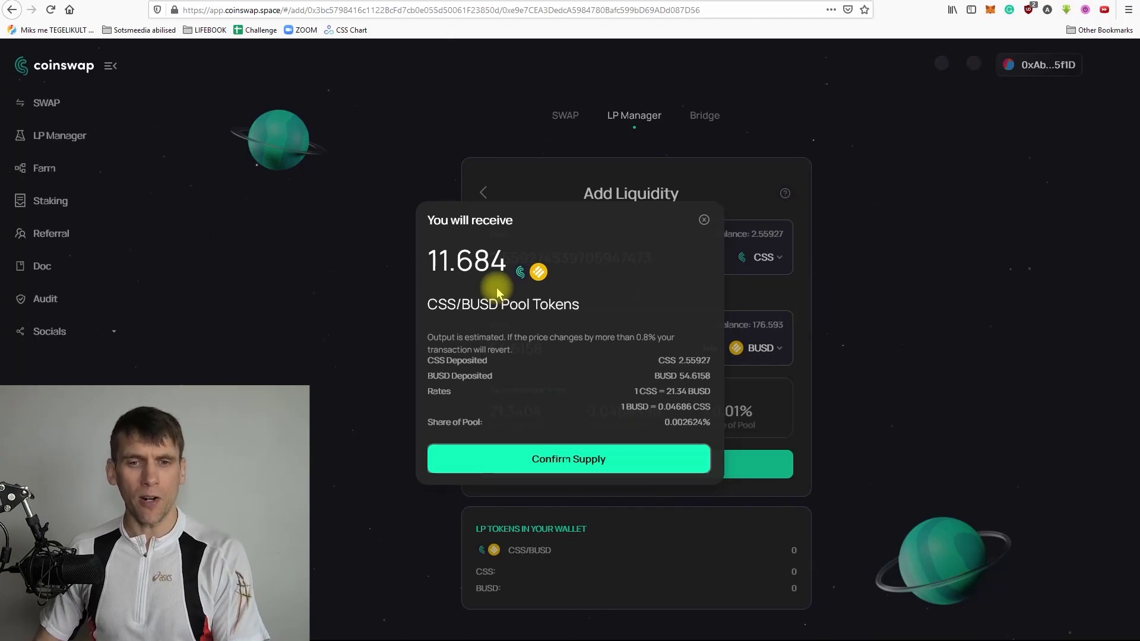
{"action": "left_click", "coordinate": [556, 461]}
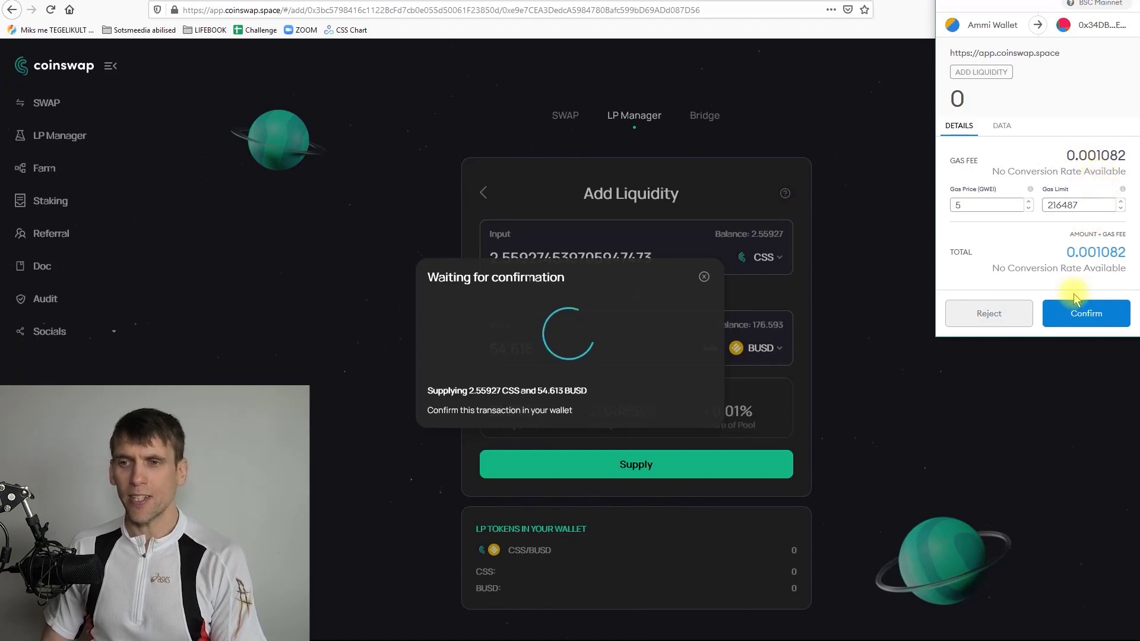
{"action": "left_click", "coordinate": [1085, 321]}
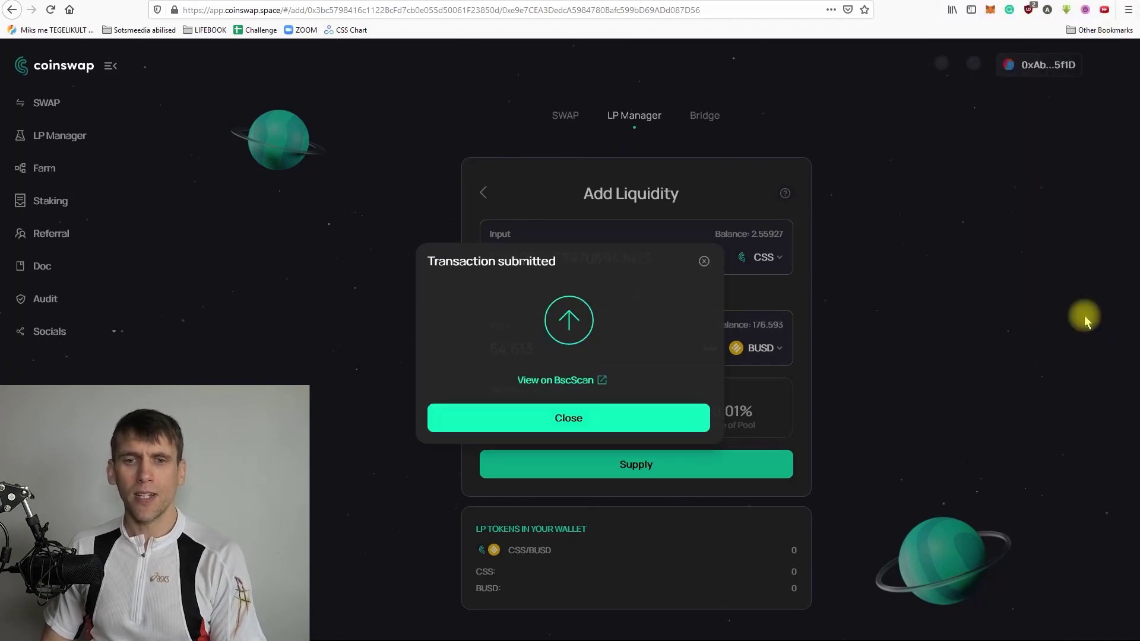
{"action": "left_click", "coordinate": [561, 423]}
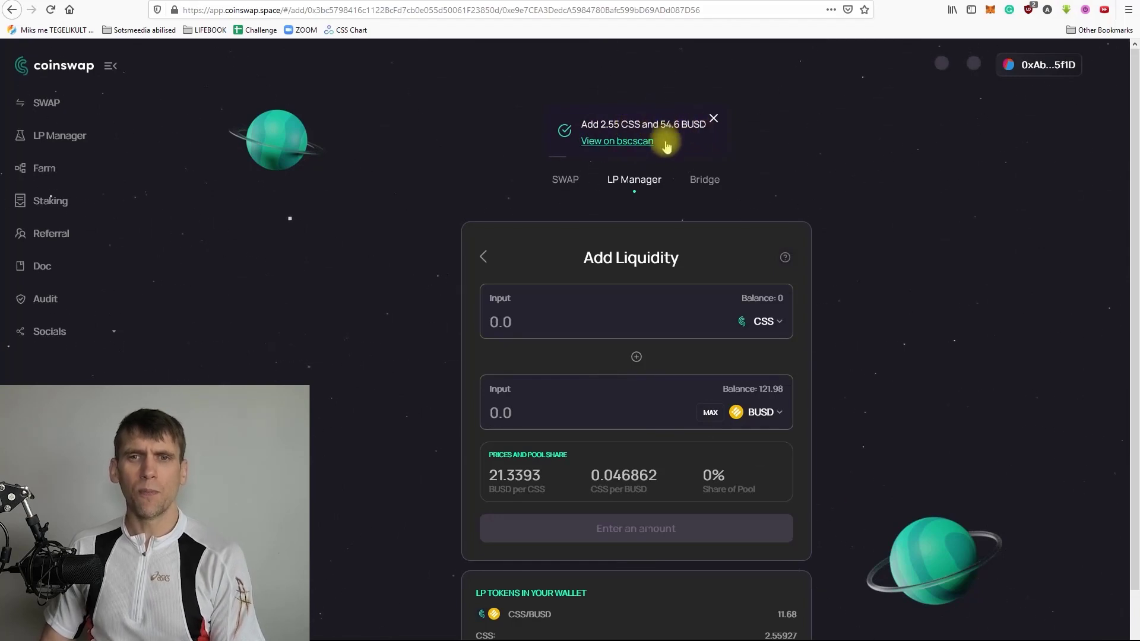
Step: Check the CSS/BUSD LP tokens in the wallet and look at the LP Manager's pool import form
{"action": "scroll", "coordinate": [629, 237], "scroll_direction": "down", "scroll_amount": 2}
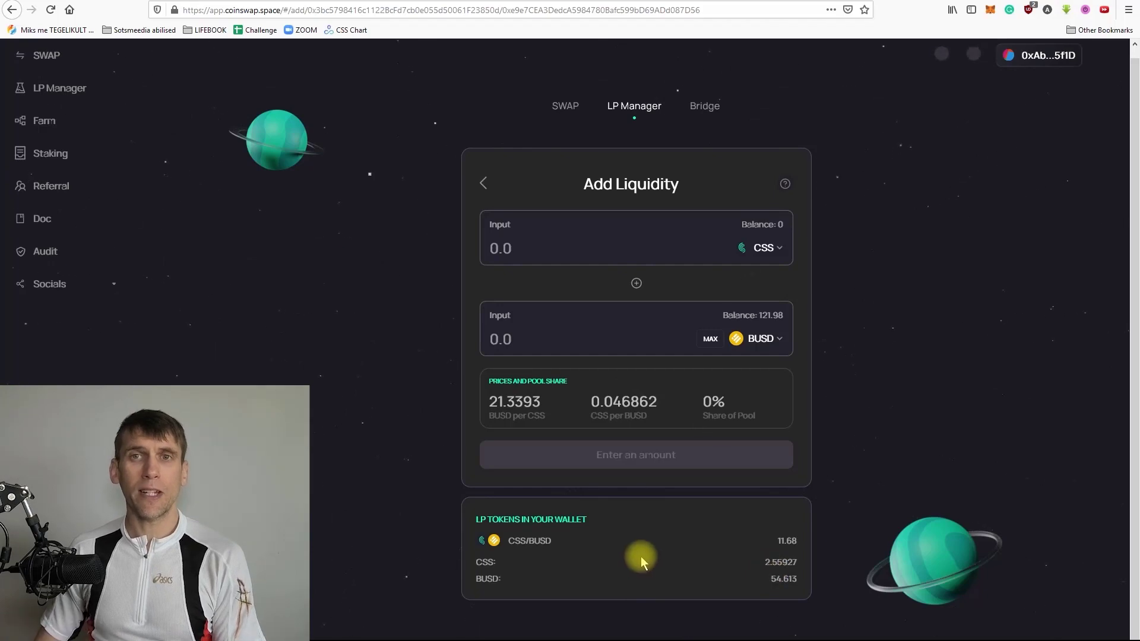
{"action": "left_click", "coordinate": [637, 113]}
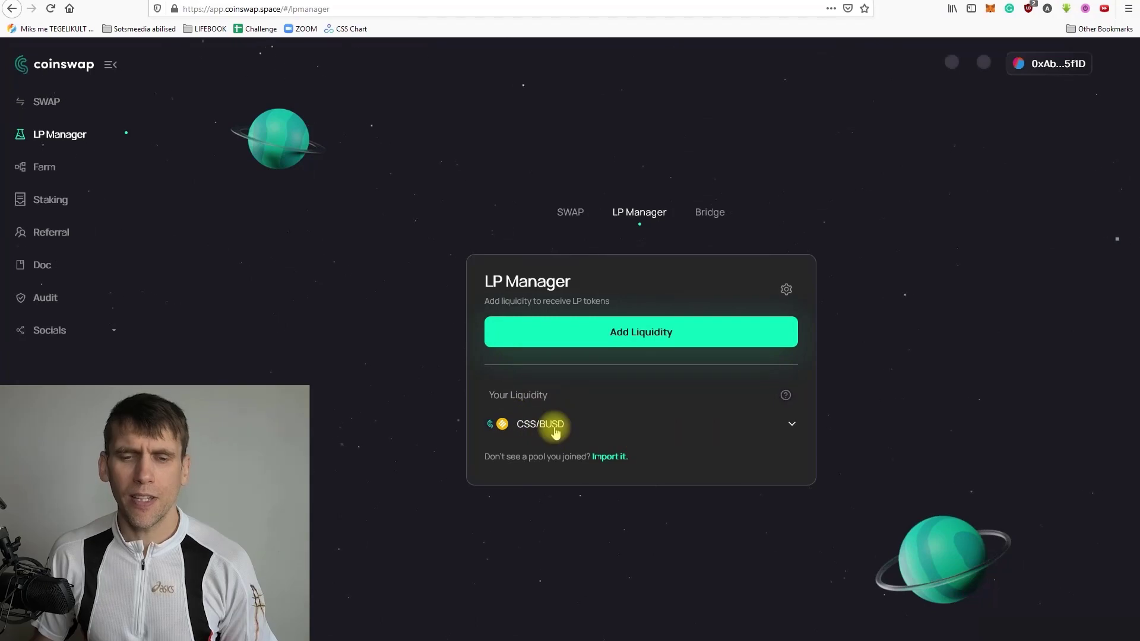
{"action": "left_click", "coordinate": [604, 458]}
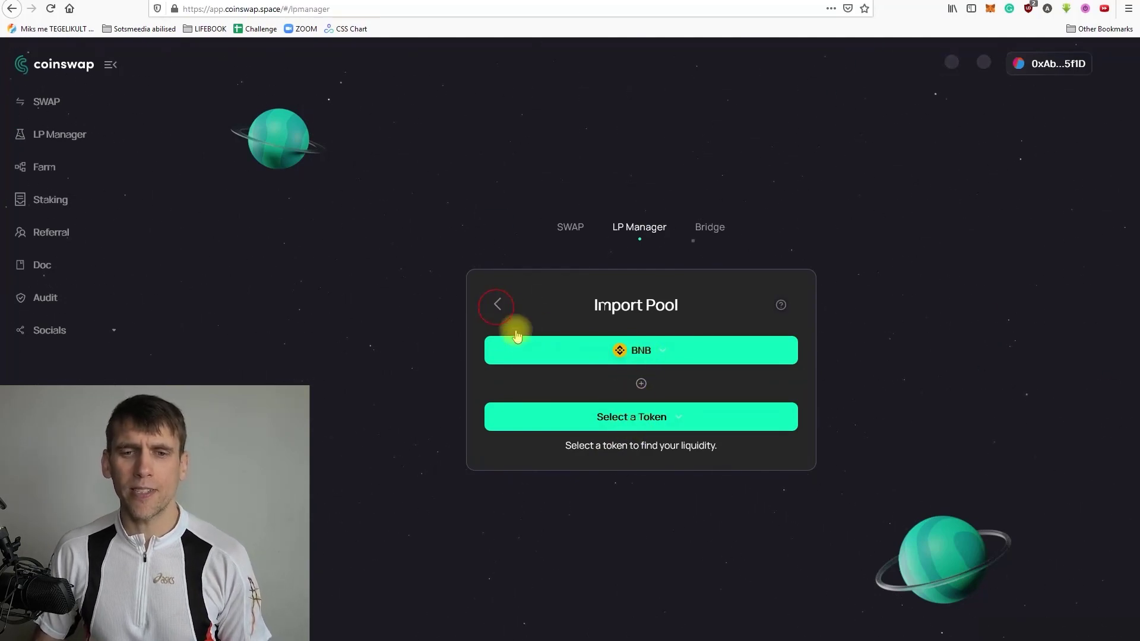
{"action": "left_click", "coordinate": [497, 305]}
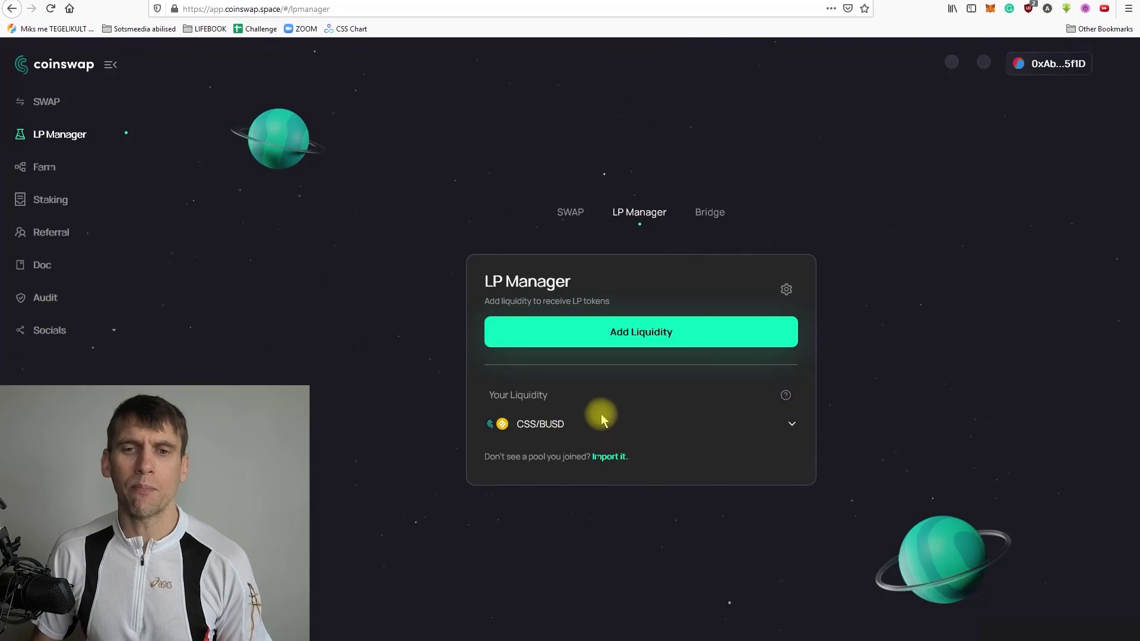
Step: Review the CSS/BUSD position's details and its form for adding more liquidity, returning to the LP Manager
{"action": "left_click", "coordinate": [792, 425]}
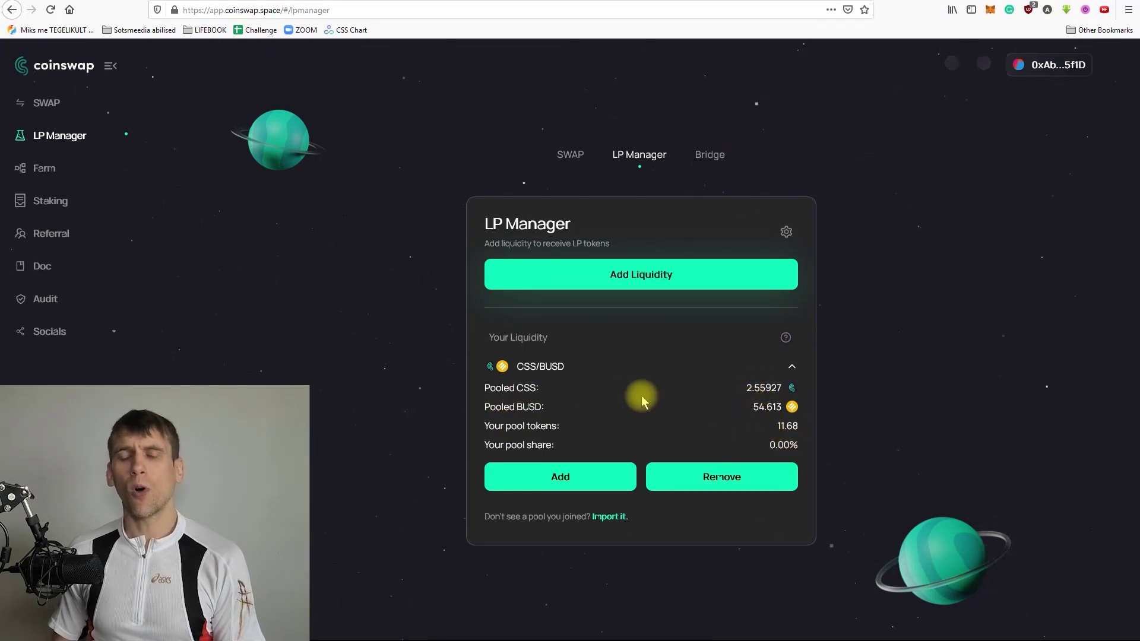
{"action": "left_click", "coordinate": [560, 482]}
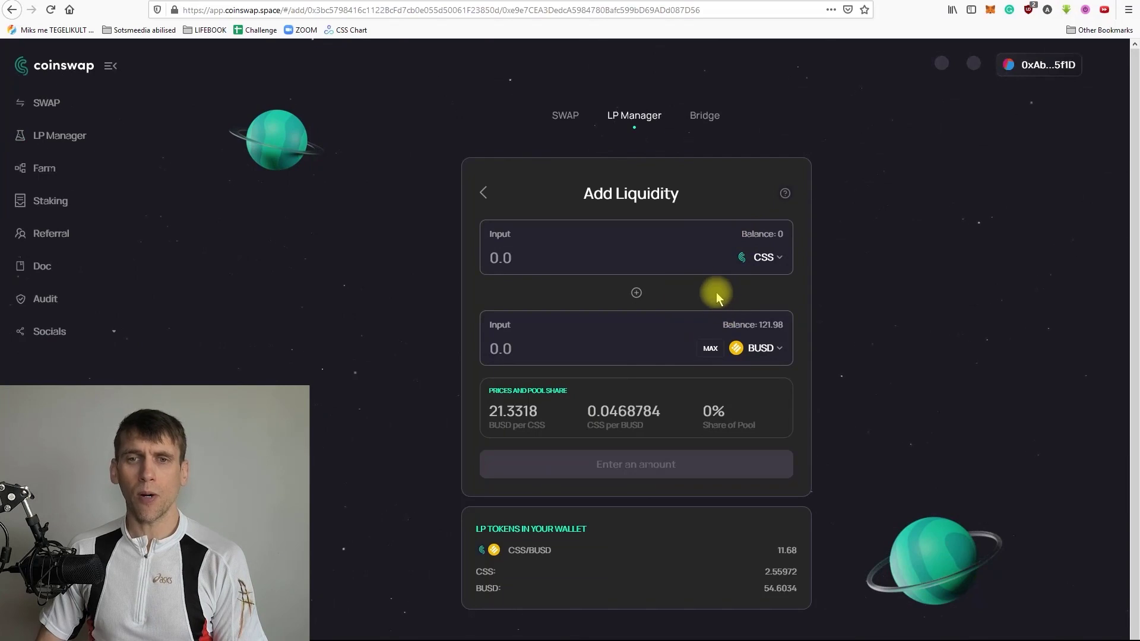
{"action": "left_click", "coordinate": [647, 112]}
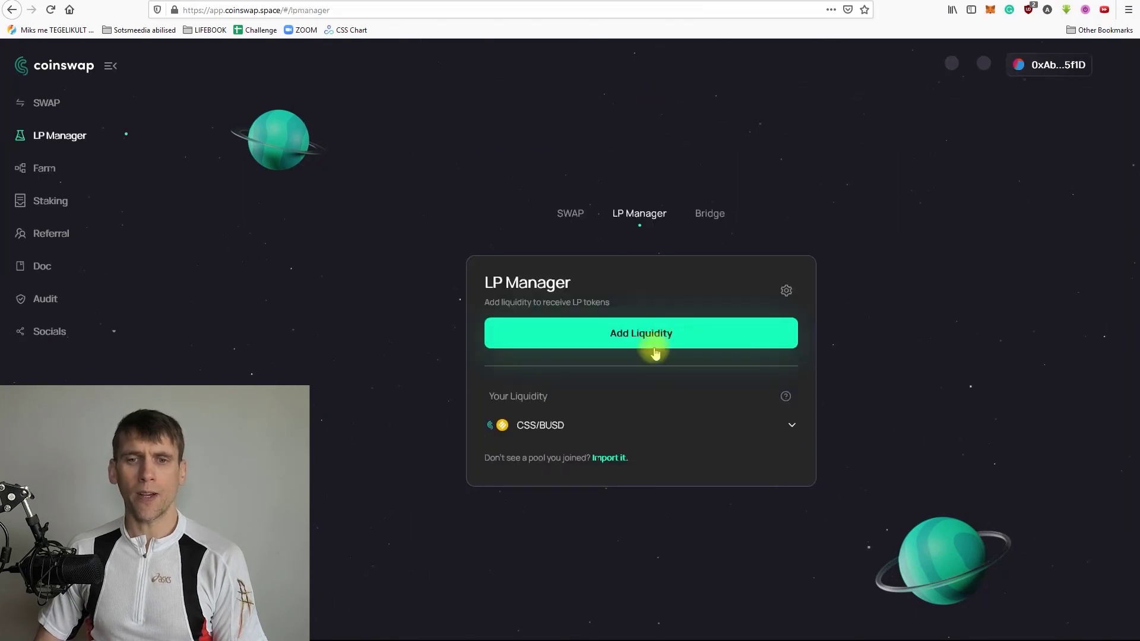
Step: Preview removing 38% and 100% of the CSS/BUSD liquidity, and leave without approving
{"action": "left_click", "coordinate": [792, 425]}
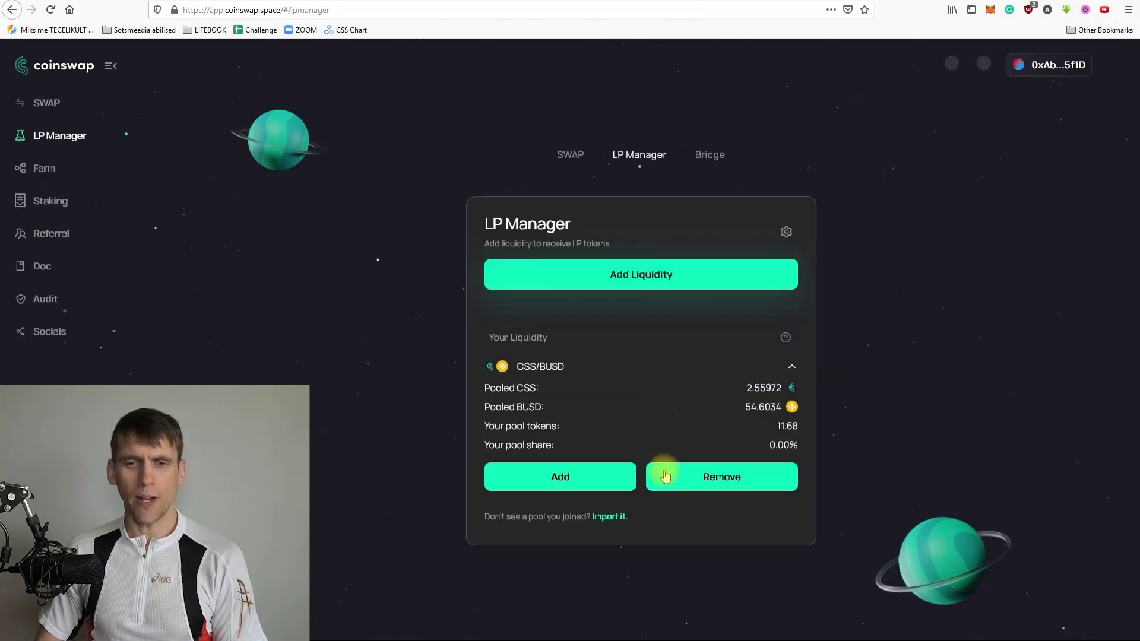
{"action": "left_click", "coordinate": [721, 482]}
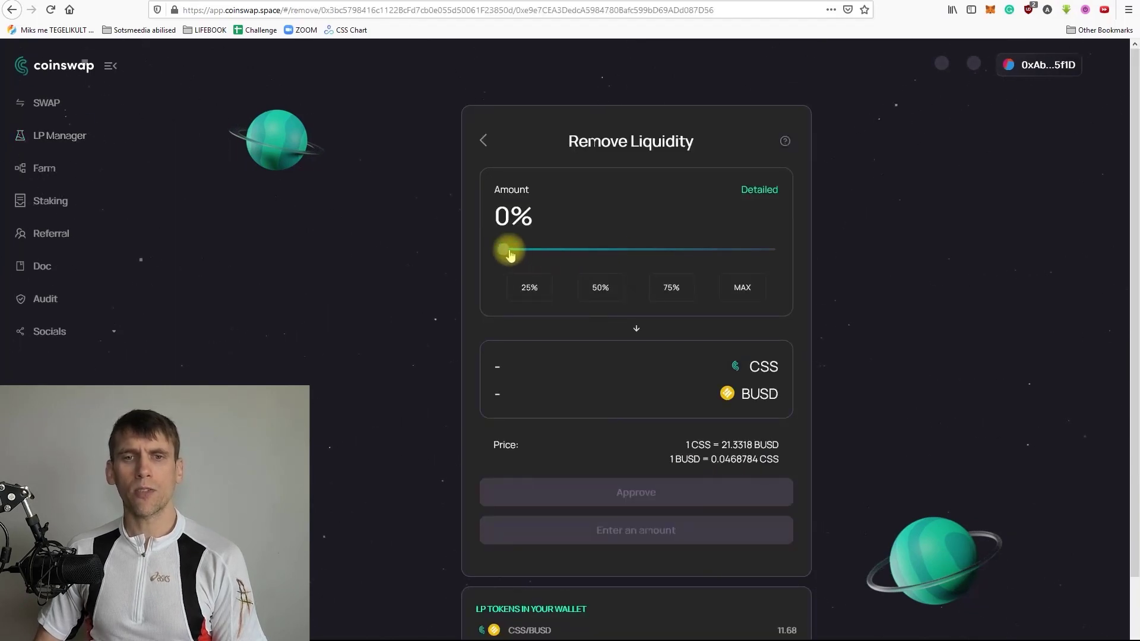
{"action": "left_click_drag", "start_coordinate": [547, 249], "coordinate": [605, 255]}
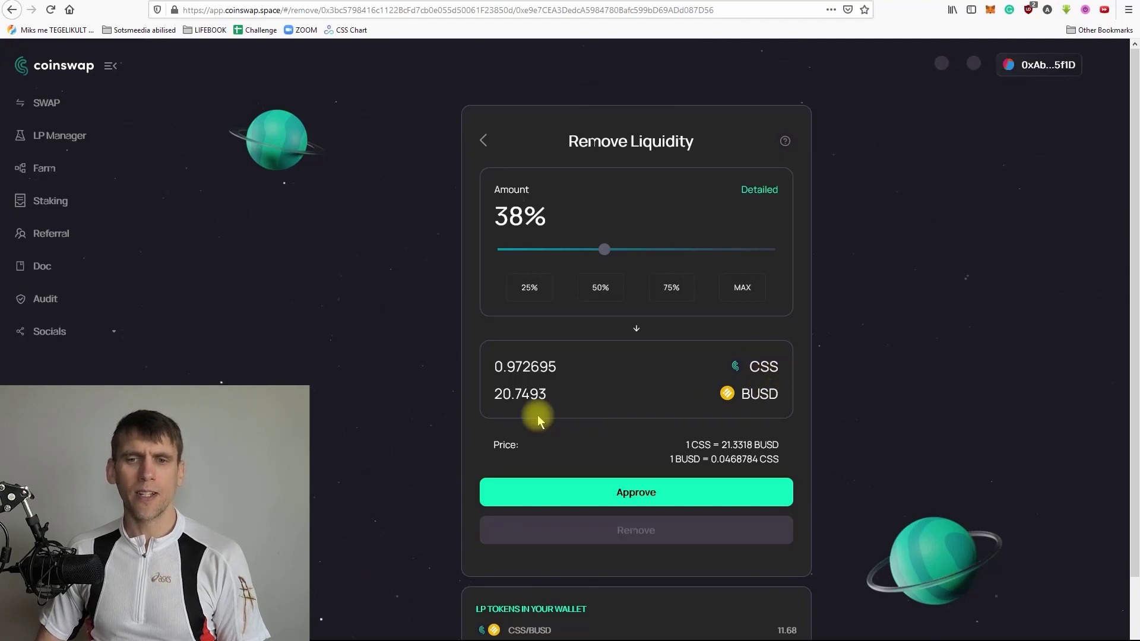
{"action": "left_click_drag", "start_coordinate": [607, 252], "coordinate": [809, 262]}
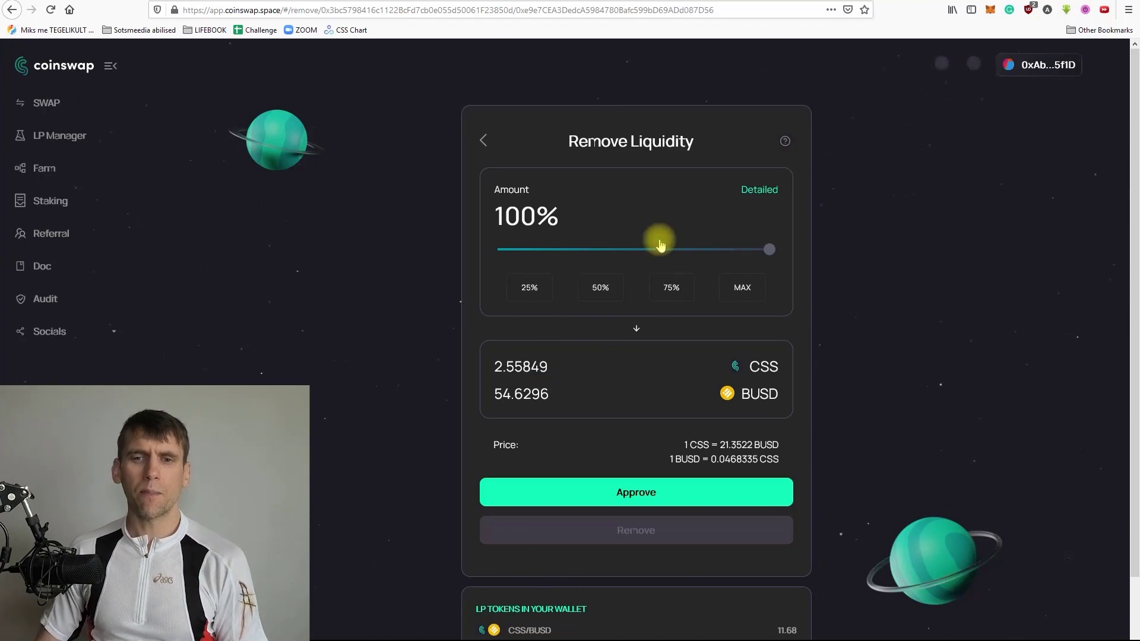
{"action": "left_click", "coordinate": [484, 146]}
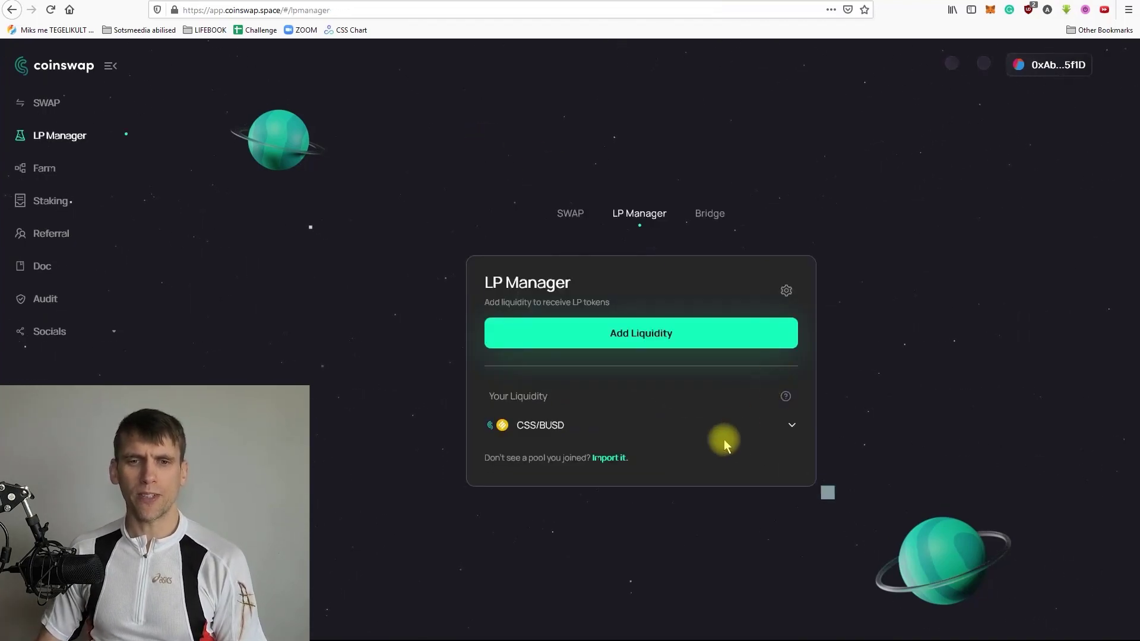
Step: Review the expanded CSS/BUSD position and the blank form for adding a new liquidity pair, returning to the LP Manager
{"action": "left_click", "coordinate": [792, 425]}
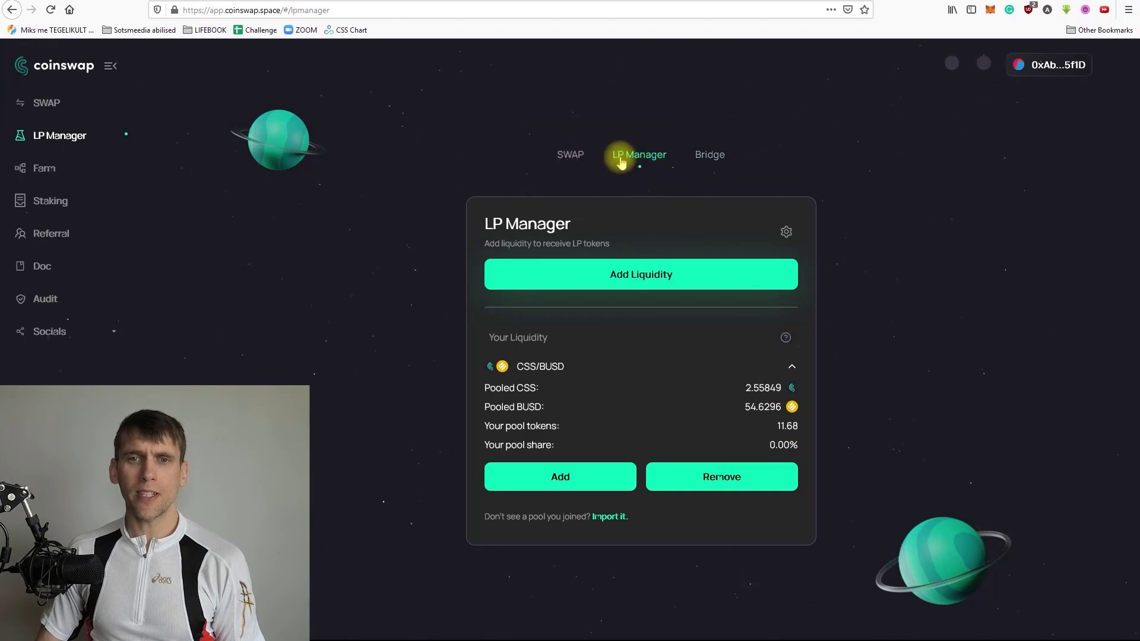
{"action": "left_click", "coordinate": [641, 284]}
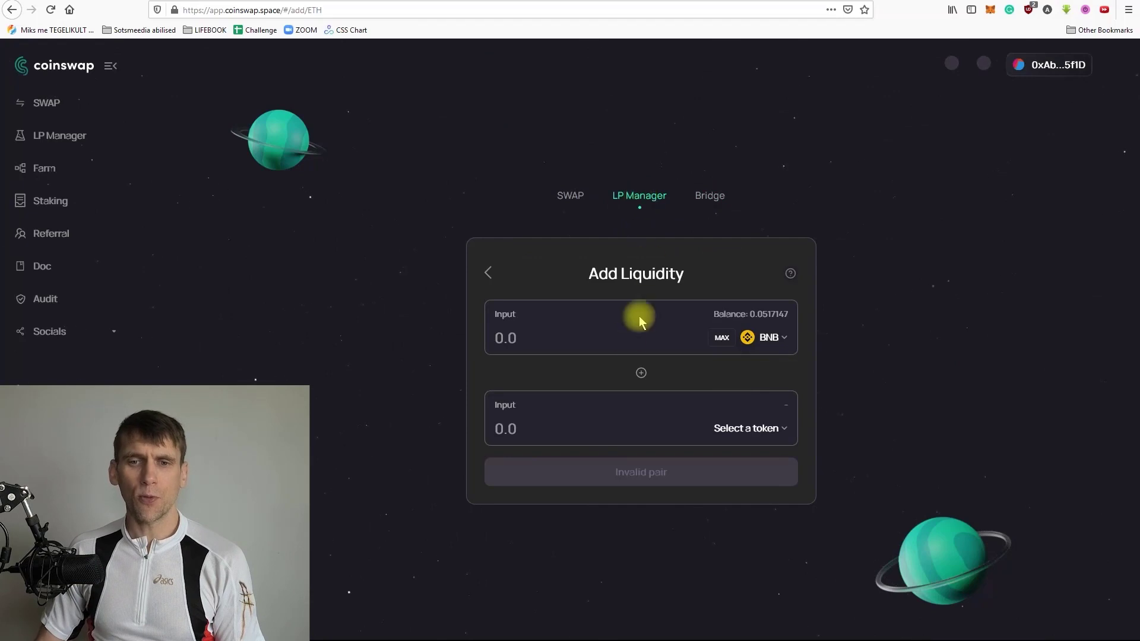
{"action": "left_click", "coordinate": [643, 203]}
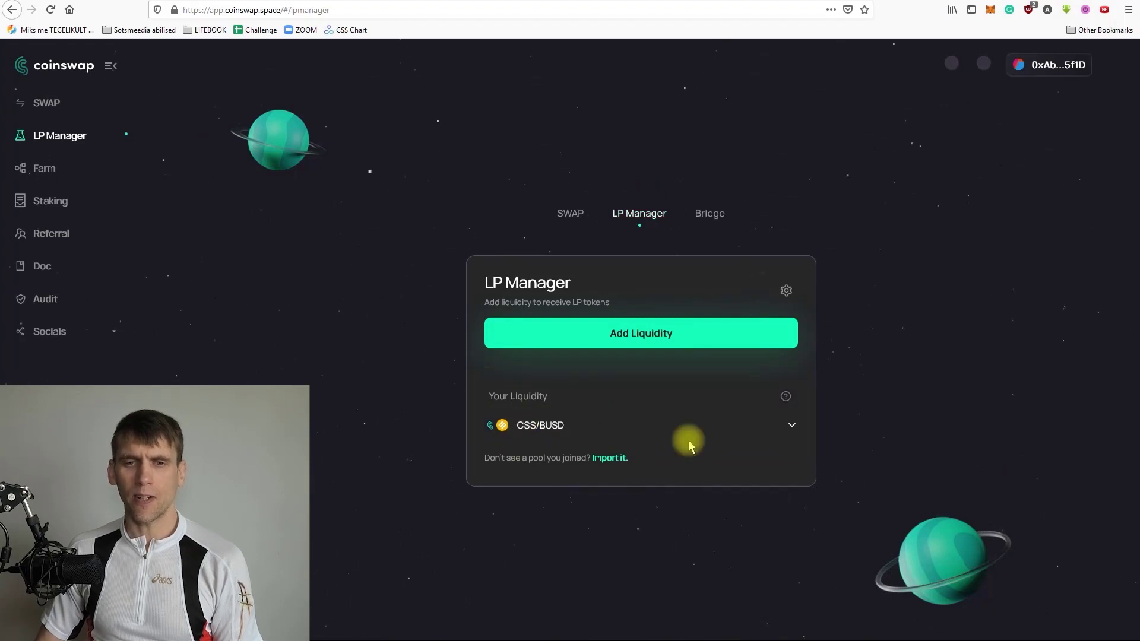
Step: Preview removing 23% of the CSS/BUSD liquidity, and return to the LP Manager without approving
{"action": "left_click", "coordinate": [791, 424]}
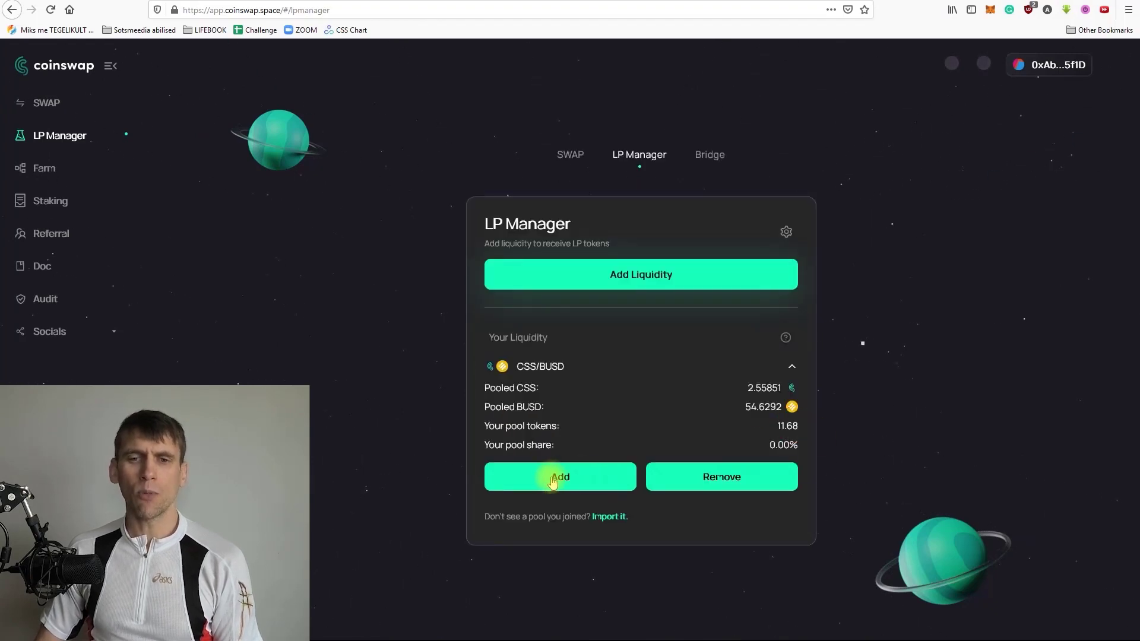
{"action": "left_click", "coordinate": [720, 478]}
{"action": "left_click_drag", "start_coordinate": [769, 249], "coordinate": [564, 250]}
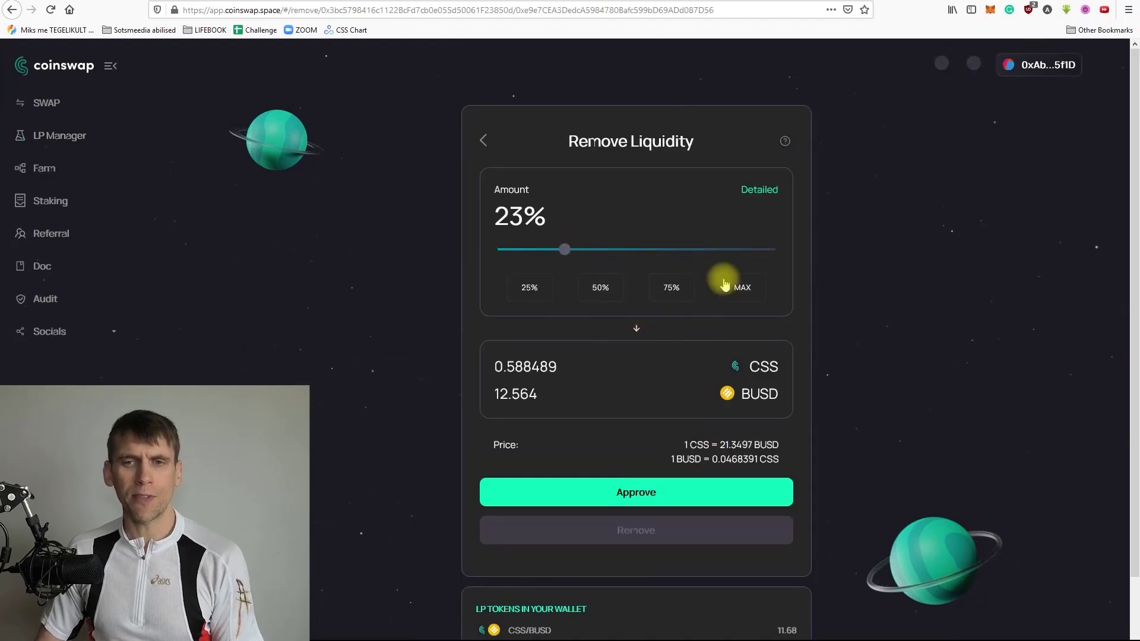
{"action": "left_click", "coordinate": [481, 140]}
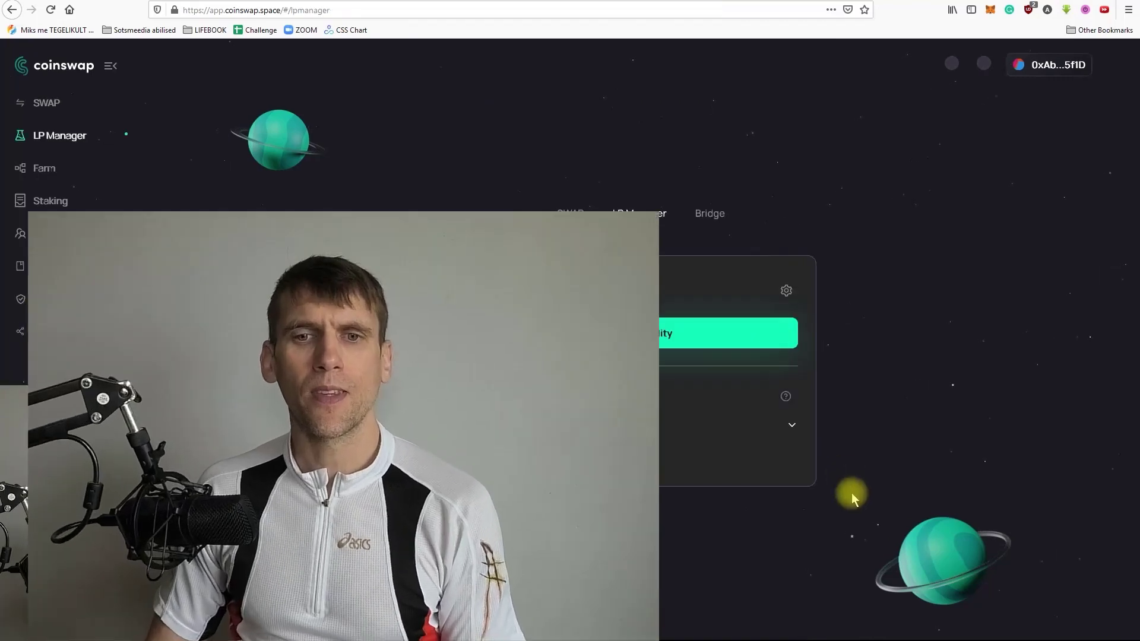